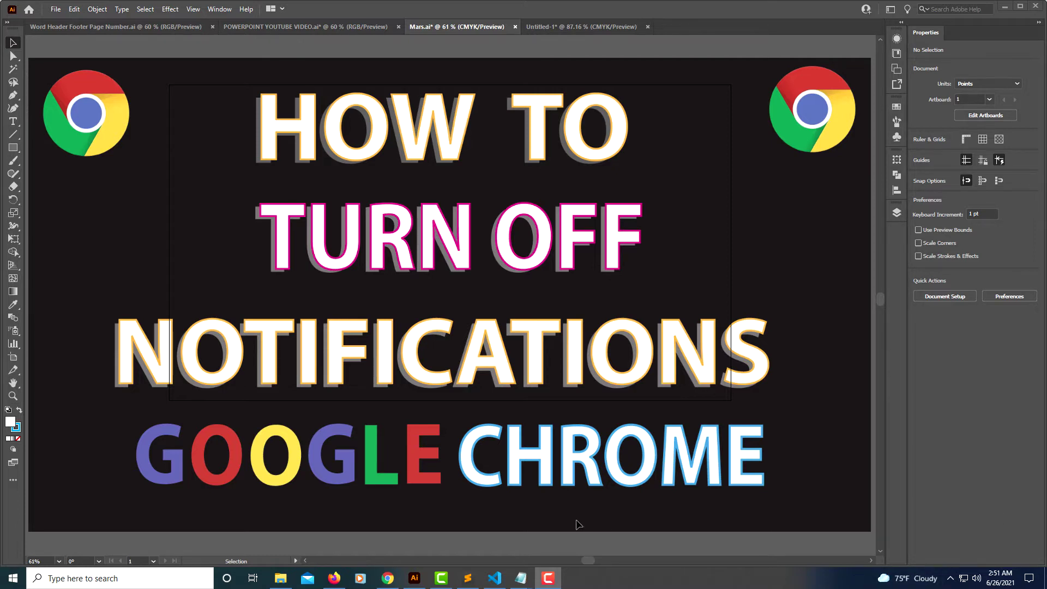
Switch from Illustrator to the Chrome window via the taskbar icon
left_click(388, 579)
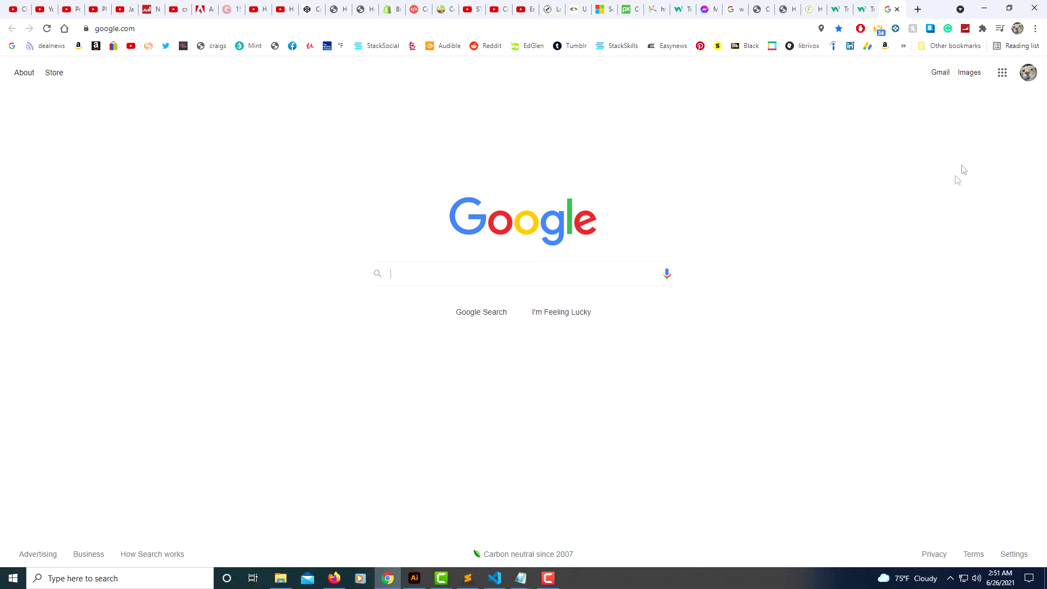
Open Chrome's Settings page from the three-dot menu
left_click(1035, 31)
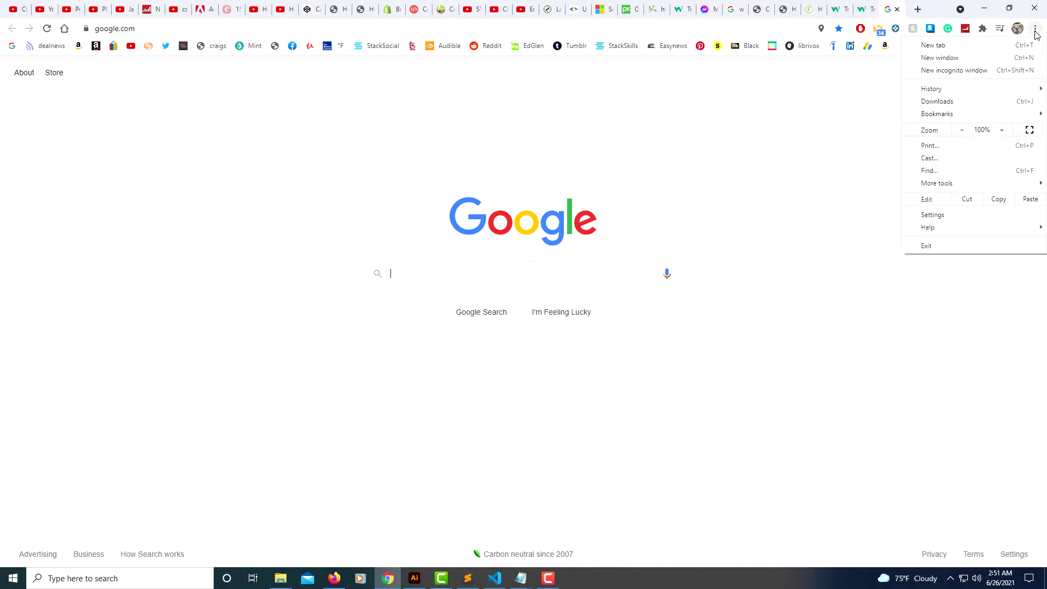
left_click(941, 215)
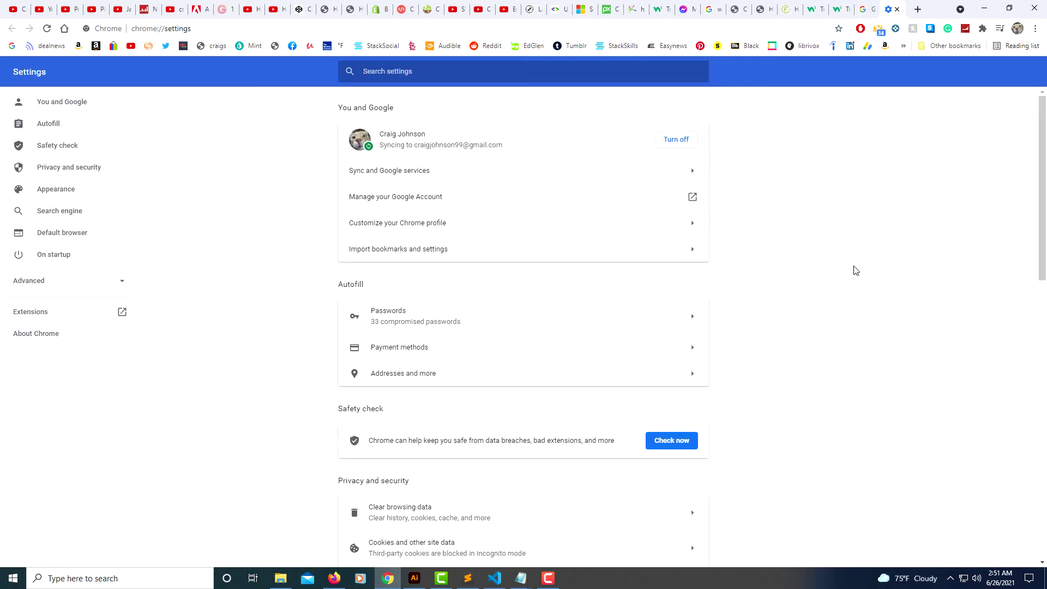
scroll(850, 273, "down", 3)
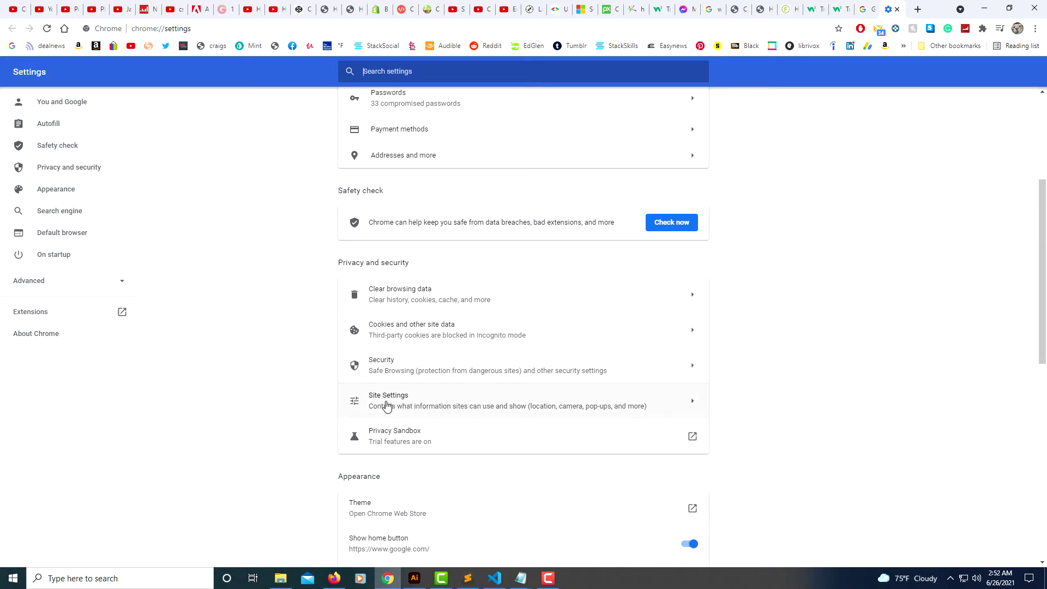
Go to Site Settings under Privacy and security, then into the Notifications permission page
left_click(386, 407)
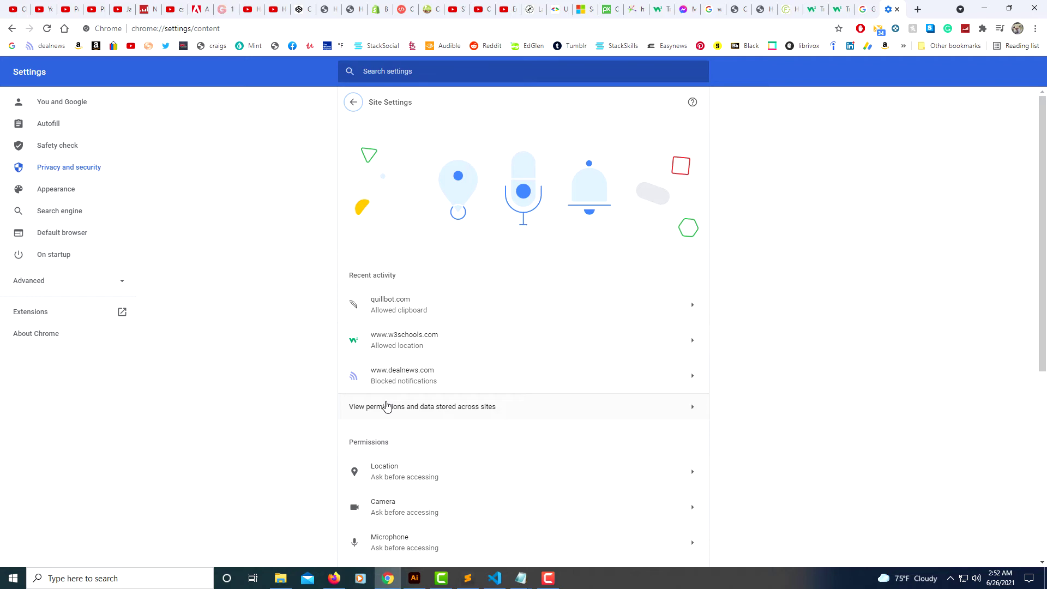
scroll(387, 407, "down", 3)
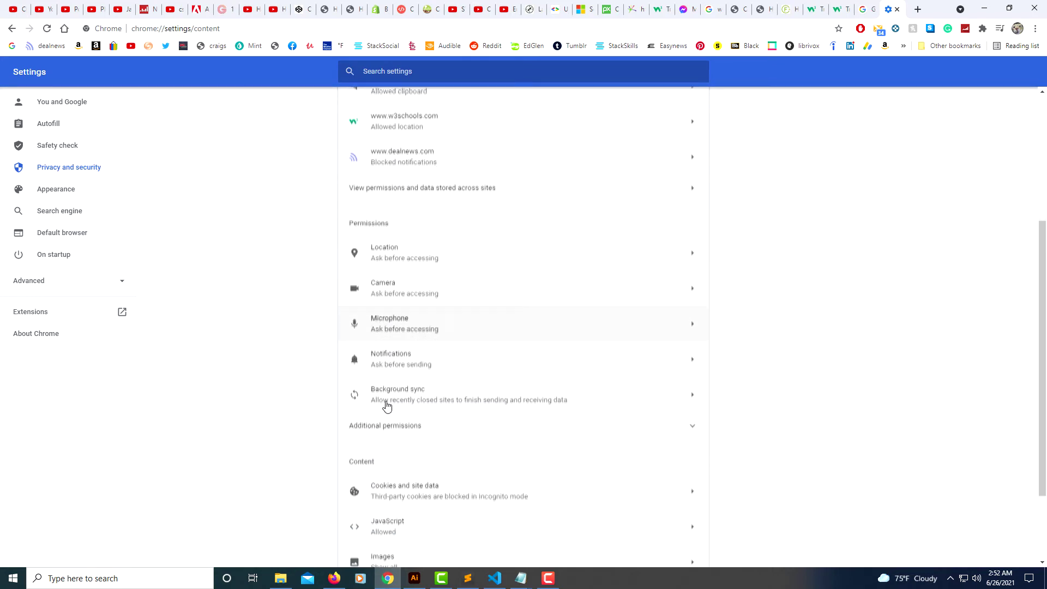
scroll(387, 407, "down", 2)
scroll(387, 407, "up", 3)
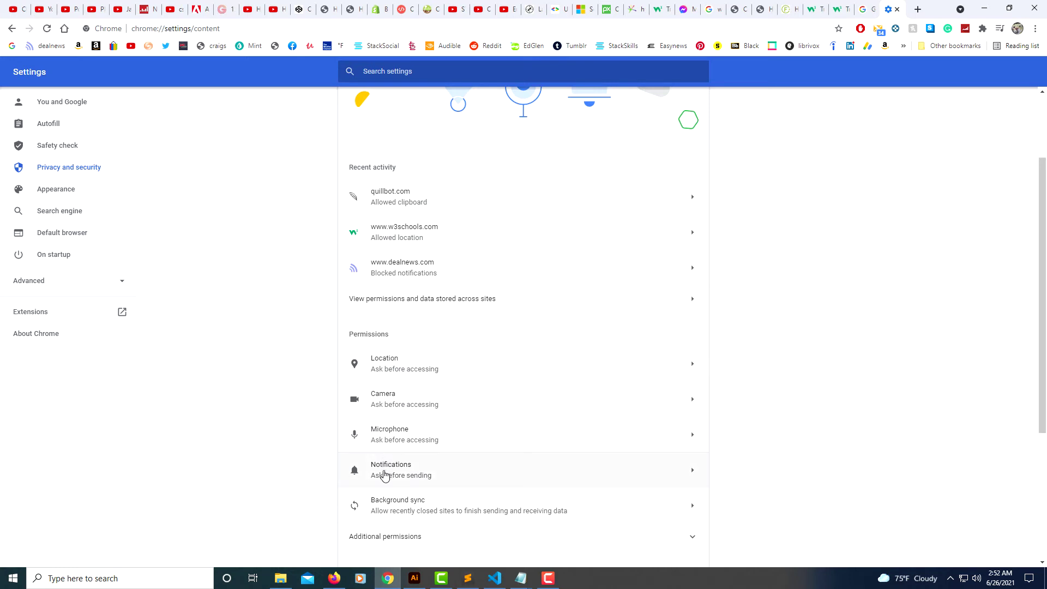
left_click(385, 477)
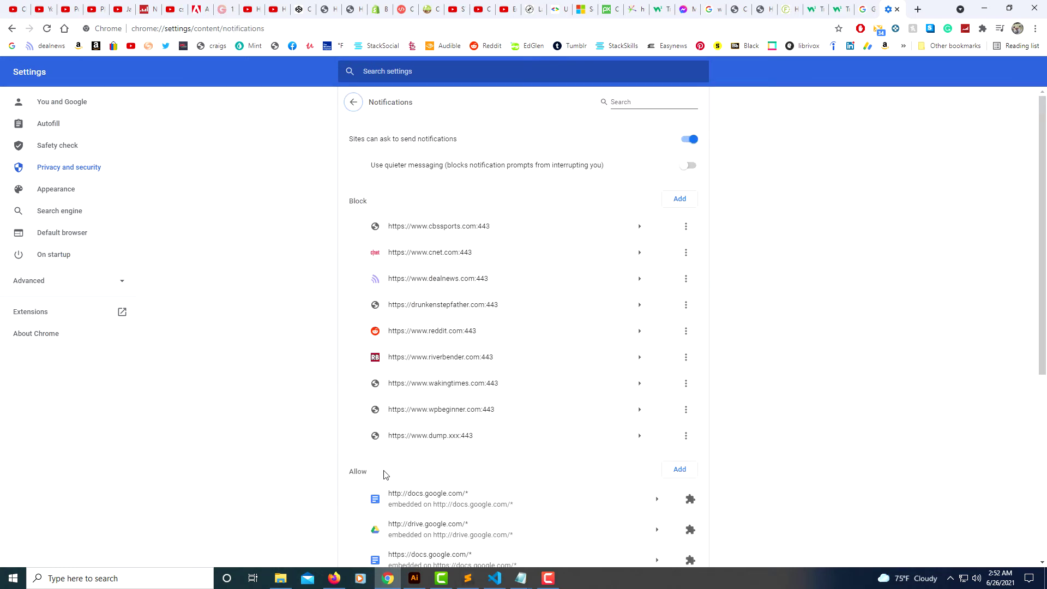
scroll(384, 474, "down", 4)
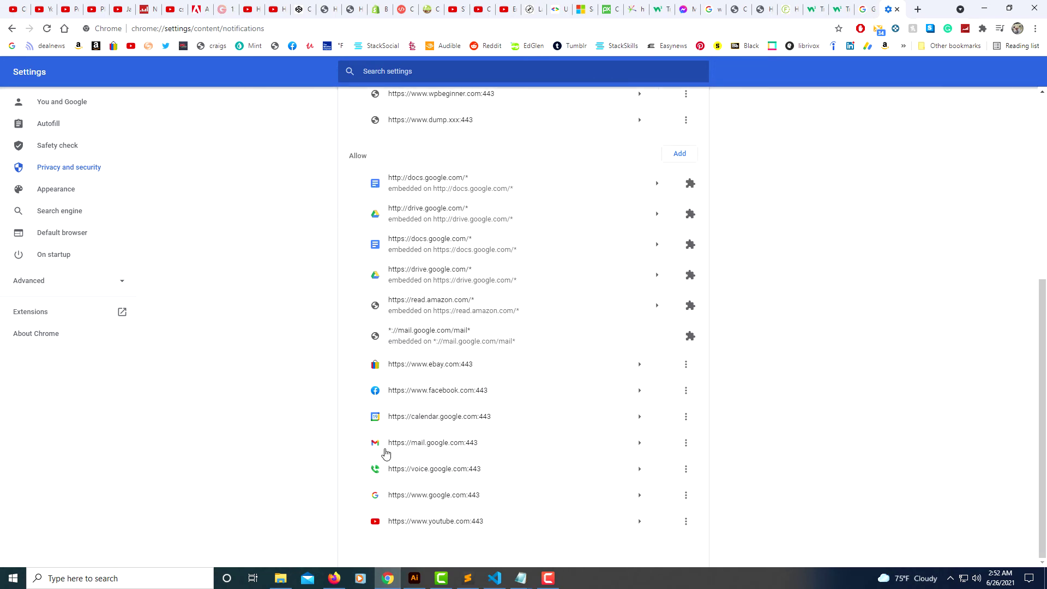
scroll(387, 452, "up", 4)
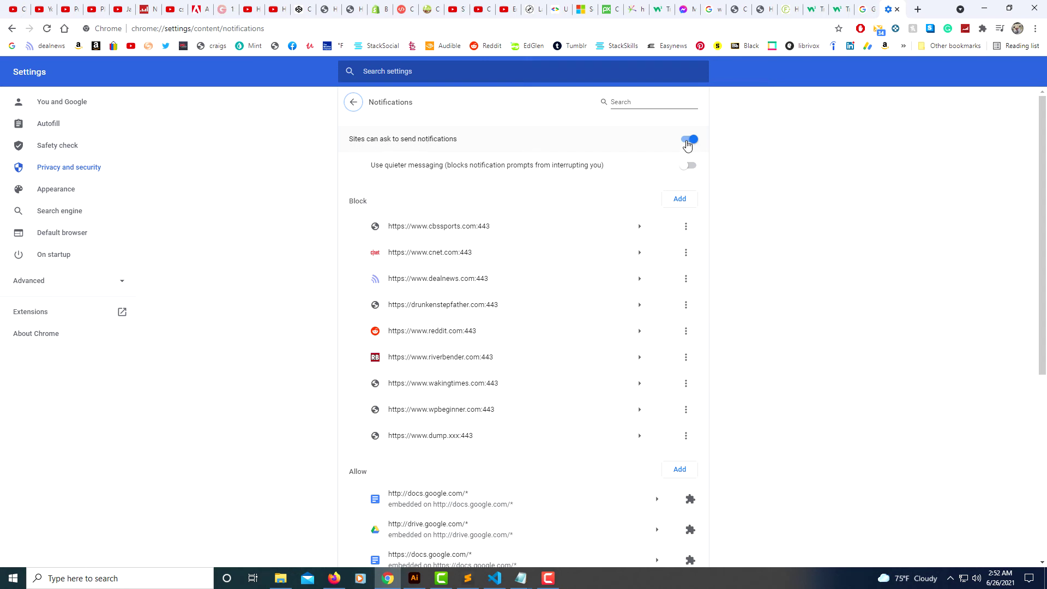
Turn off the 'Sites can ask to send notifications' toggle
left_click(687, 141)
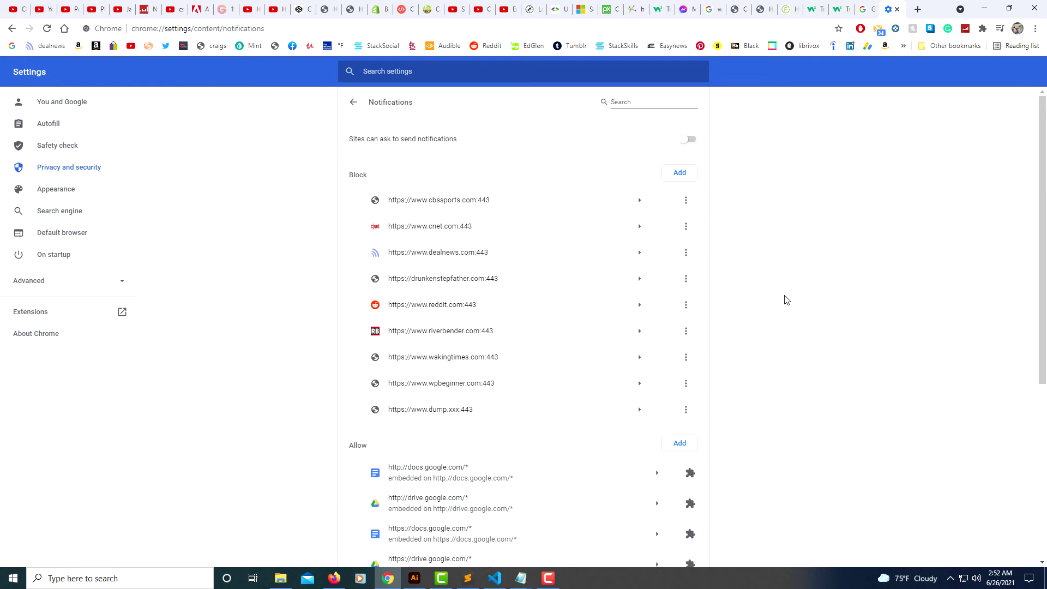